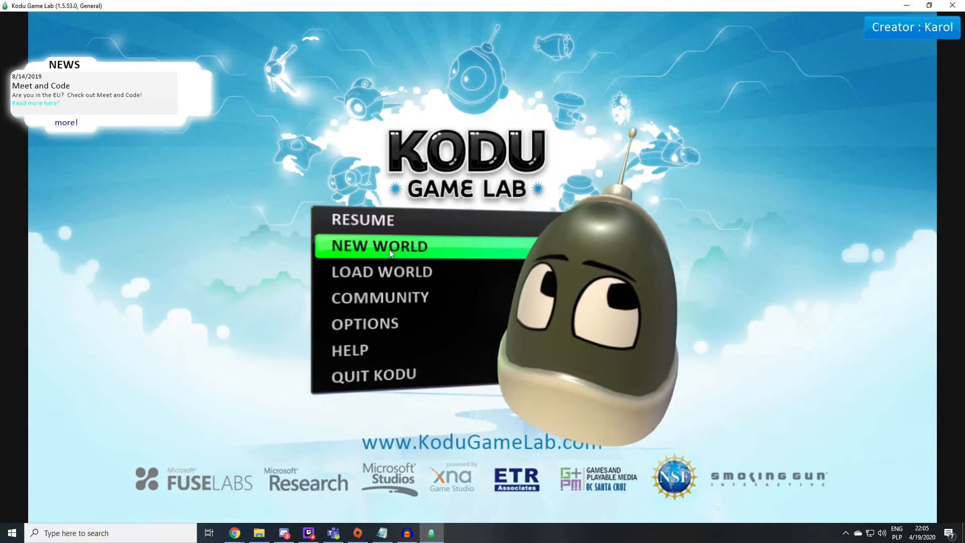
# - Create a new world from the plain flat grass template
pyautogui.click(391, 248)
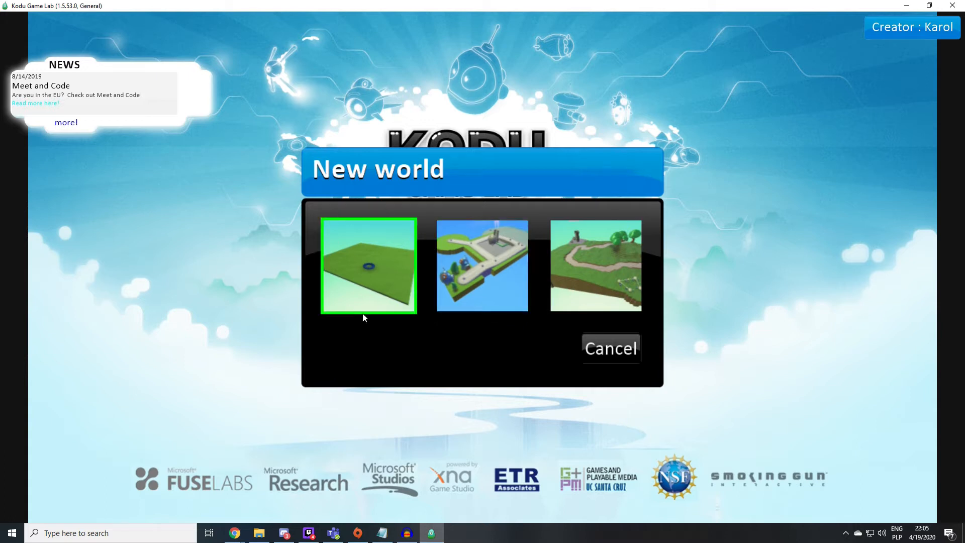
pyautogui.click(372, 260)
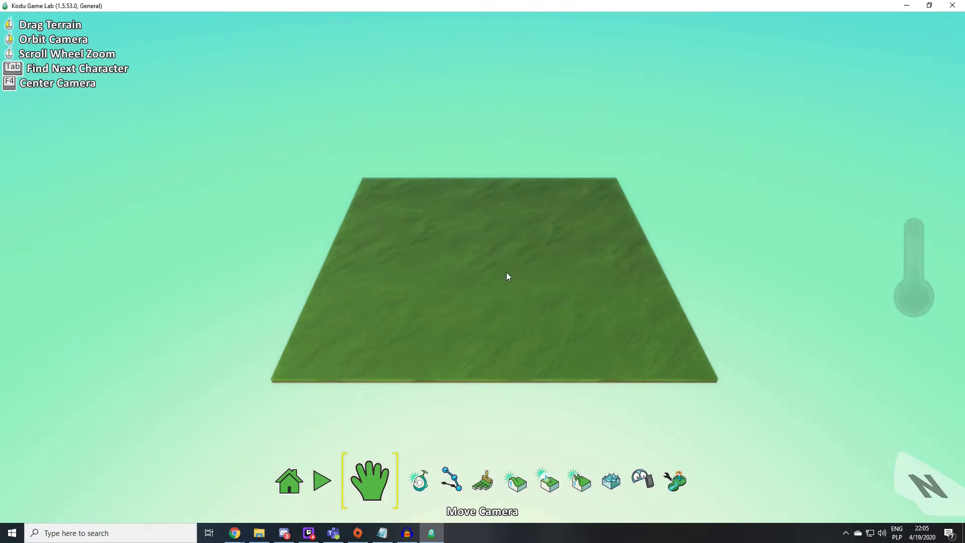
# - Examine the empty grass terrain from different distances, positions and camera angles
pyautogui.scroll(5, 494, 282)
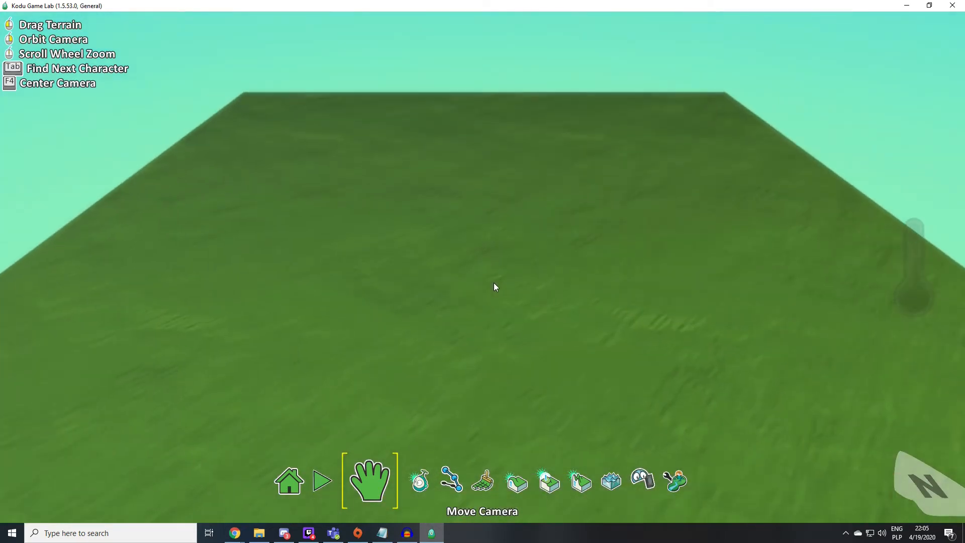
pyautogui.scroll(-5, 494, 287)
pyautogui.scroll(4, 494, 286)
pyautogui.scroll(-4, 494, 286)
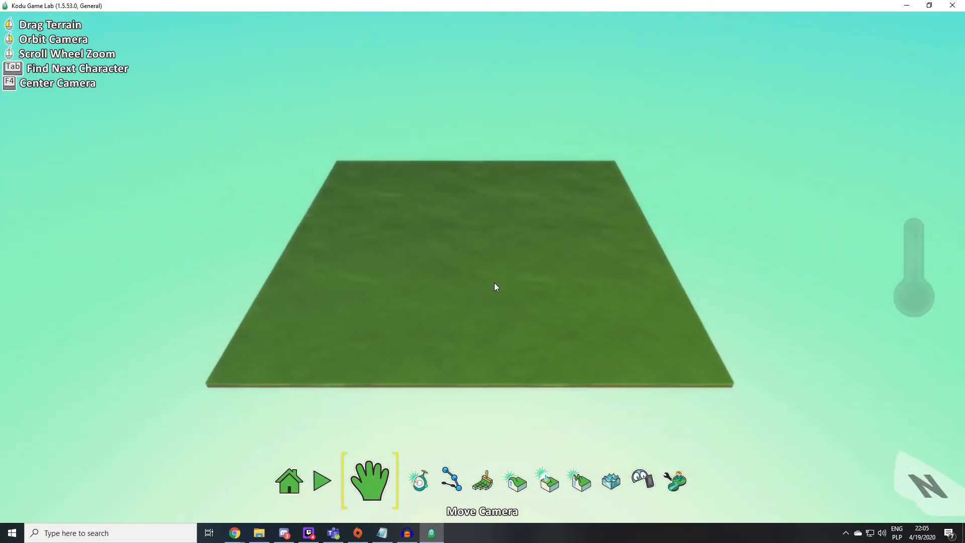
pyautogui.scroll(2, 495, 287)
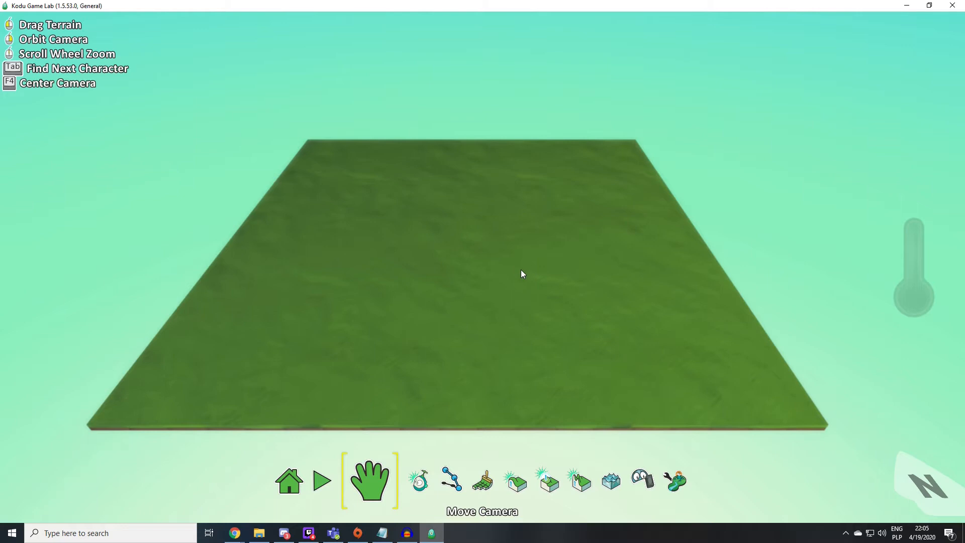
pyautogui.moveTo(541, 262); pyautogui.dragTo(565, 262)
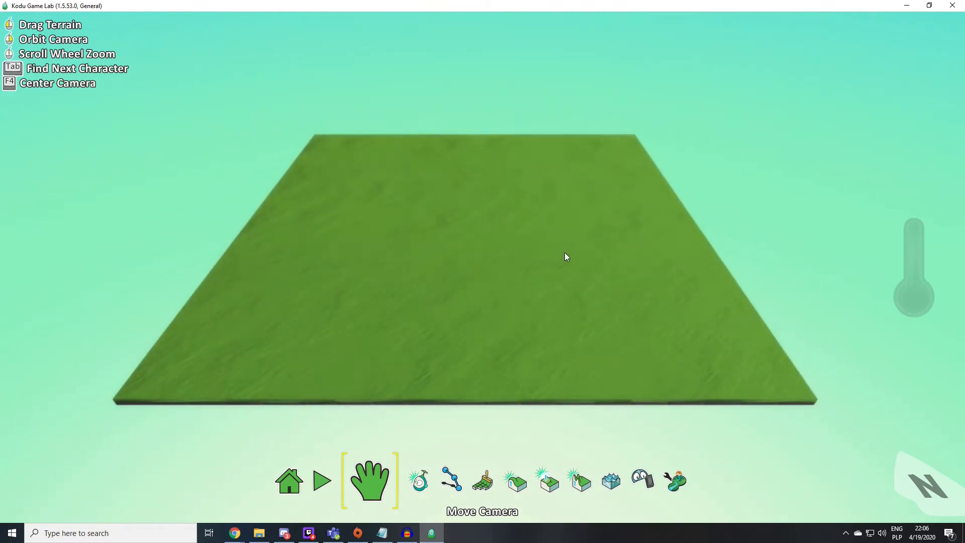
pyautogui.press('Left')
pyautogui.press('Right')
pyautogui.press('Up')
pyautogui.press('Down')
pyautogui.press('Right')
pyautogui.press('Up')
pyautogui.press('Left')
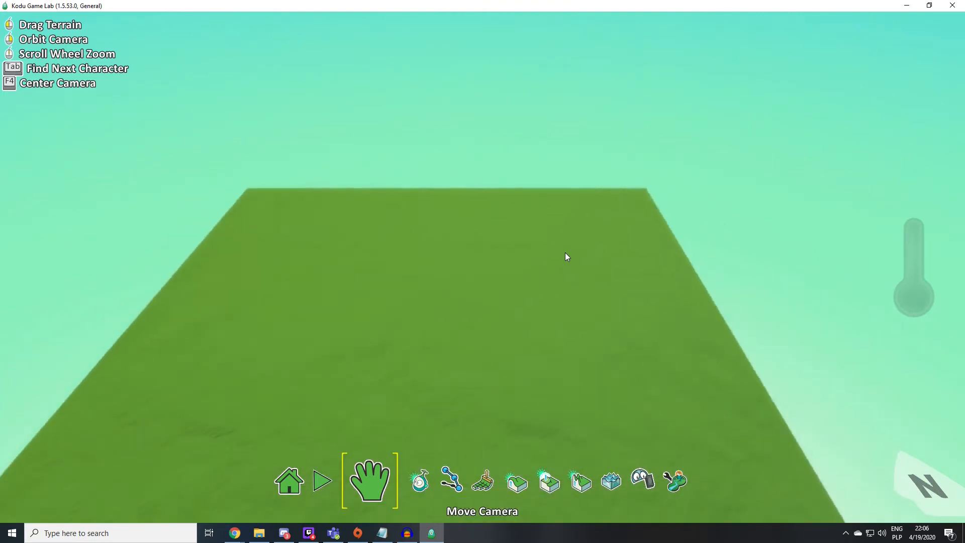
pyautogui.press('Down')
pyautogui.press('Right')
pyautogui.moveTo(465, 247); pyautogui.dragTo(381, 372, button='right')
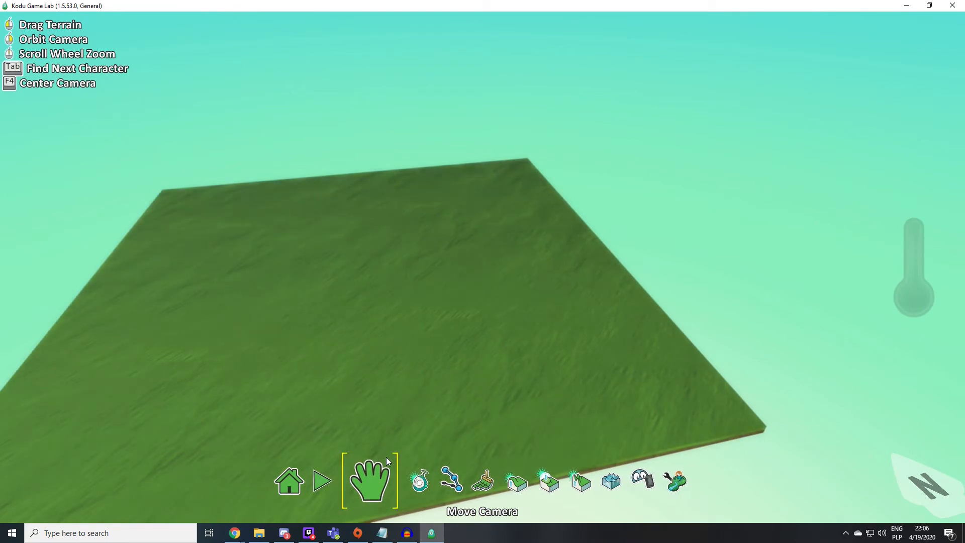
pyautogui.moveTo(387, 373); pyautogui.dragTo(366, 408, button='right')
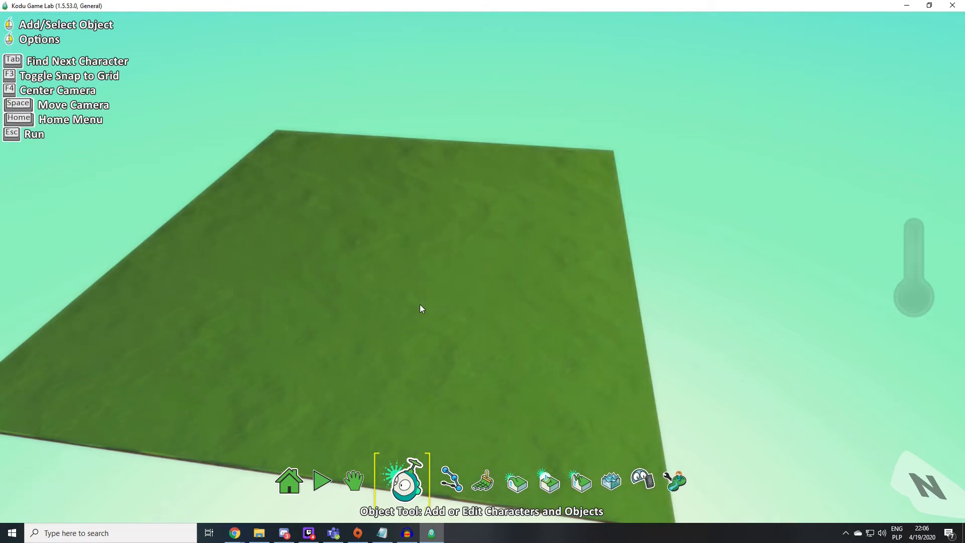
# - Add a Kodu character to the grass terrain near its right-hand edge
pyautogui.click(548, 345)
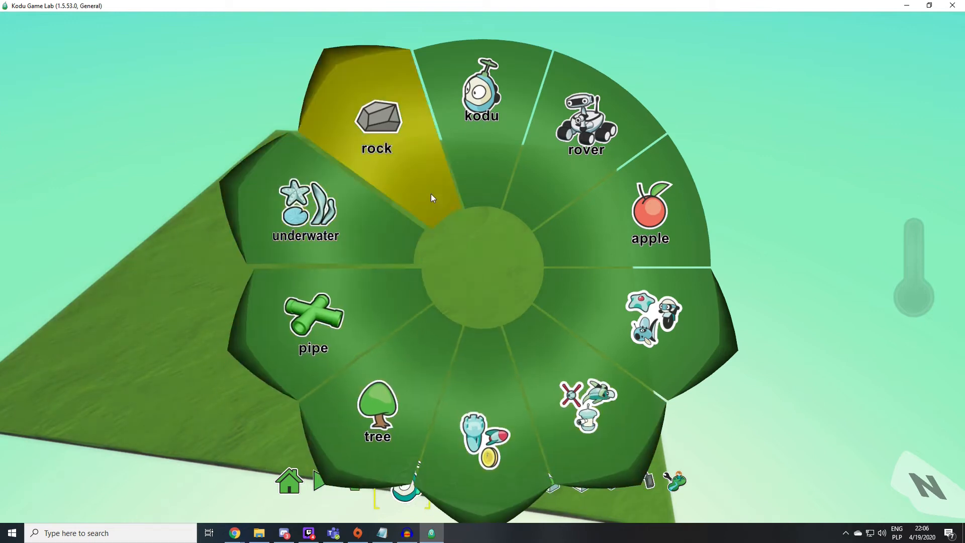
pyautogui.click(476, 93)
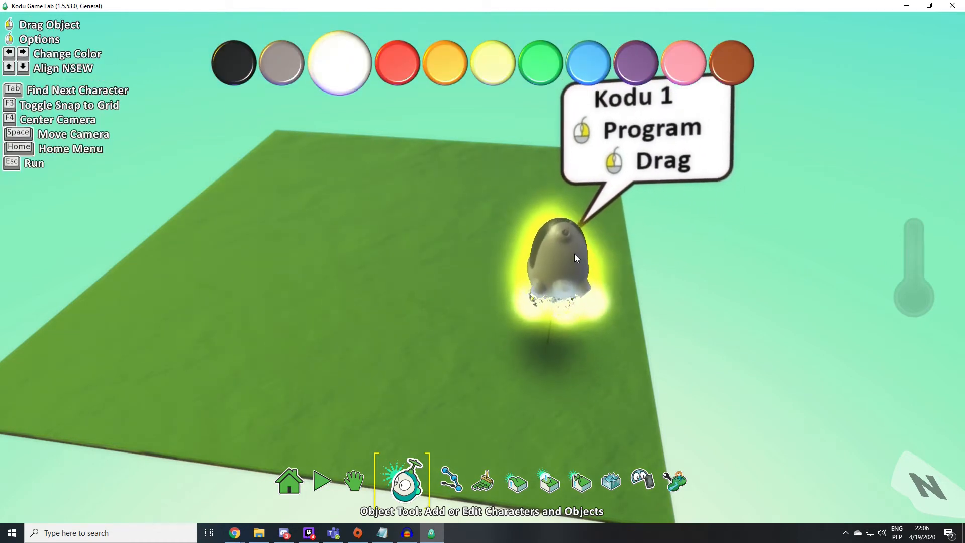
# - Open the Kodu's program and set the WHEN condition of rule 1 to keyboard Arrows
pyautogui.rightClick(575, 256)
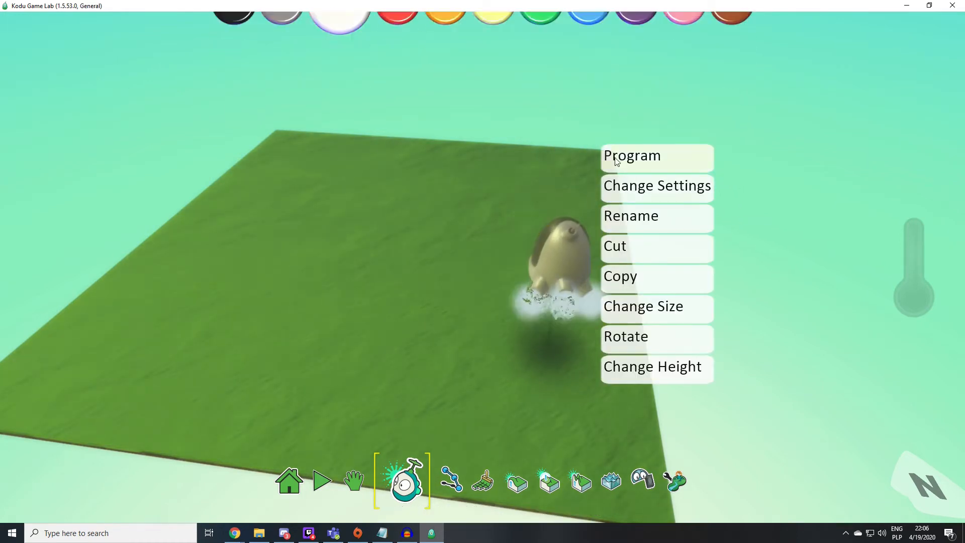
pyautogui.click(620, 159)
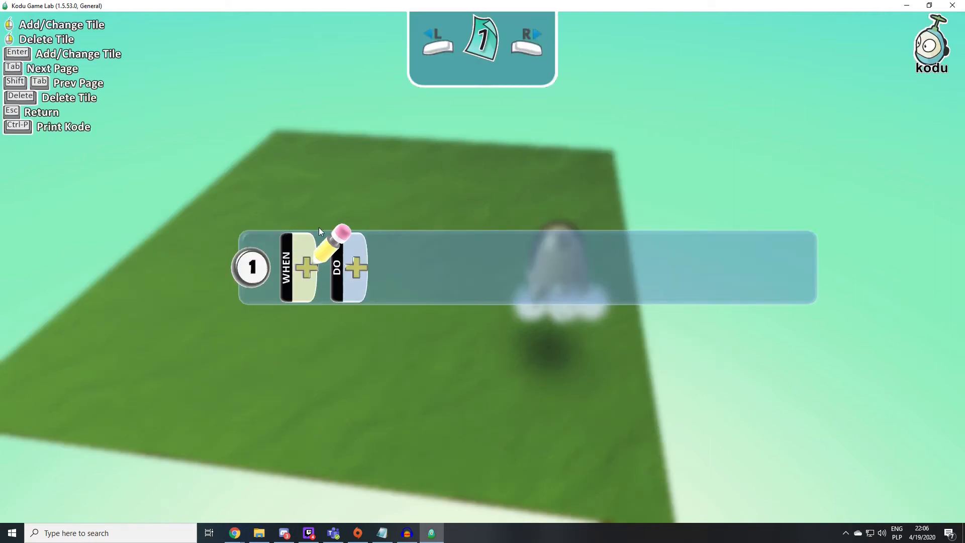
pyautogui.click(306, 263)
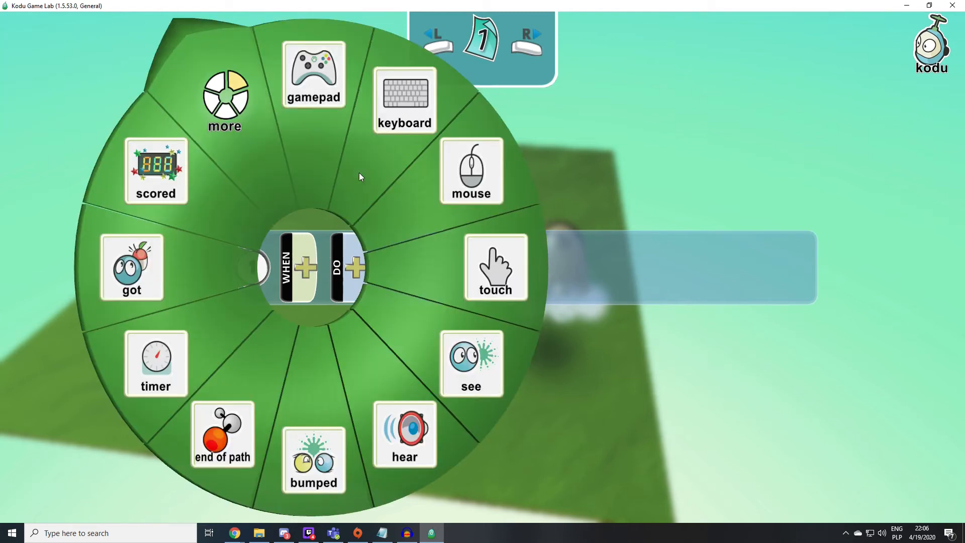
pyautogui.click(394, 124)
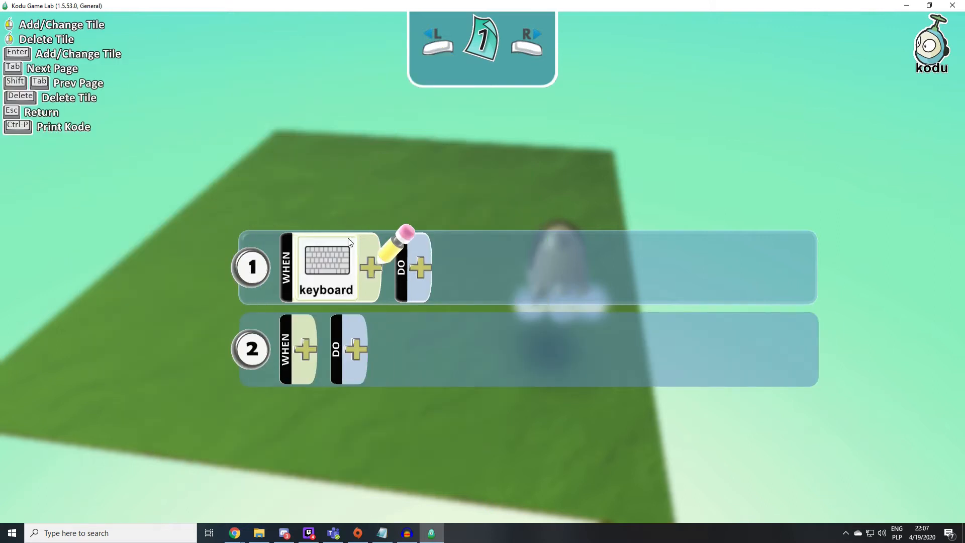
pyautogui.click(373, 269)
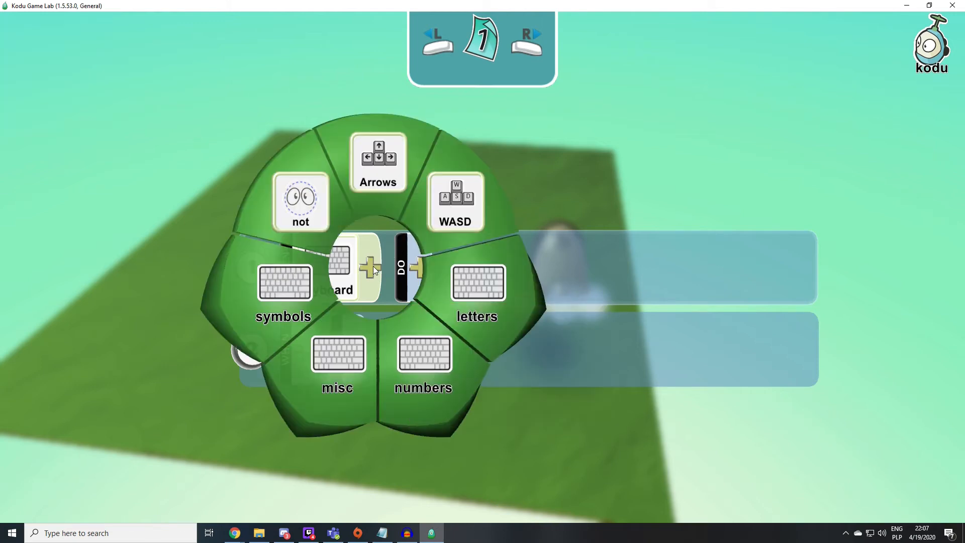
pyautogui.click(375, 170)
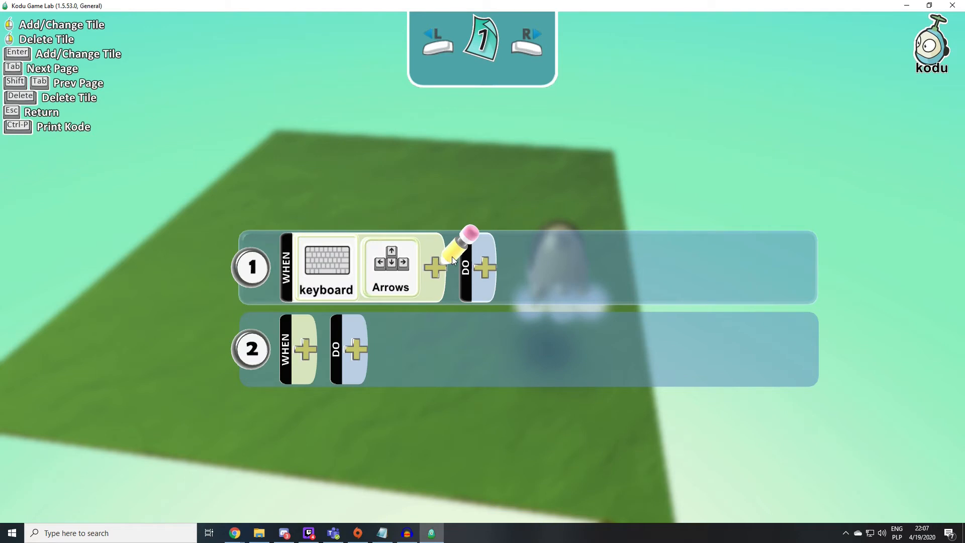
# - Set the DO action of rule 1 to move quickly and return to the world editor
pyautogui.click(486, 266)
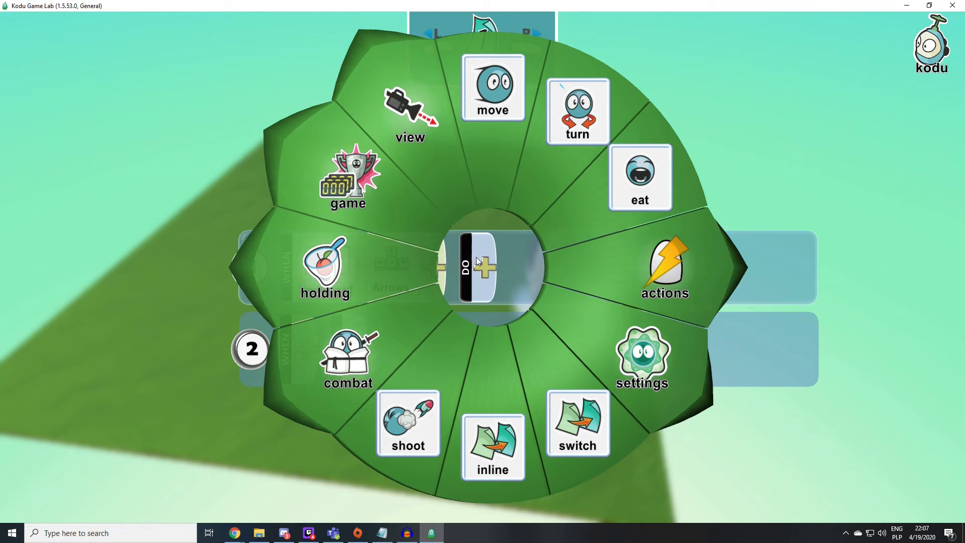
pyautogui.click(492, 107)
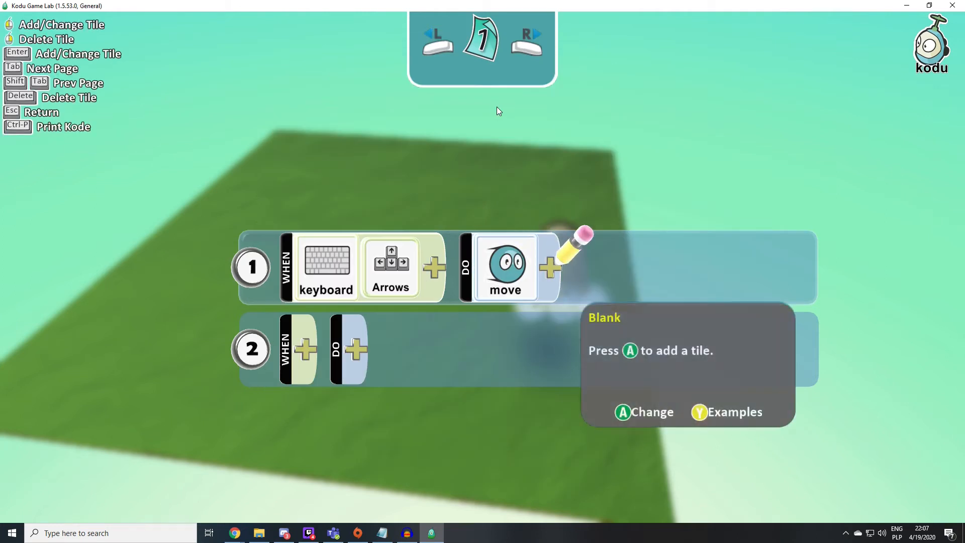
pyautogui.click(553, 268)
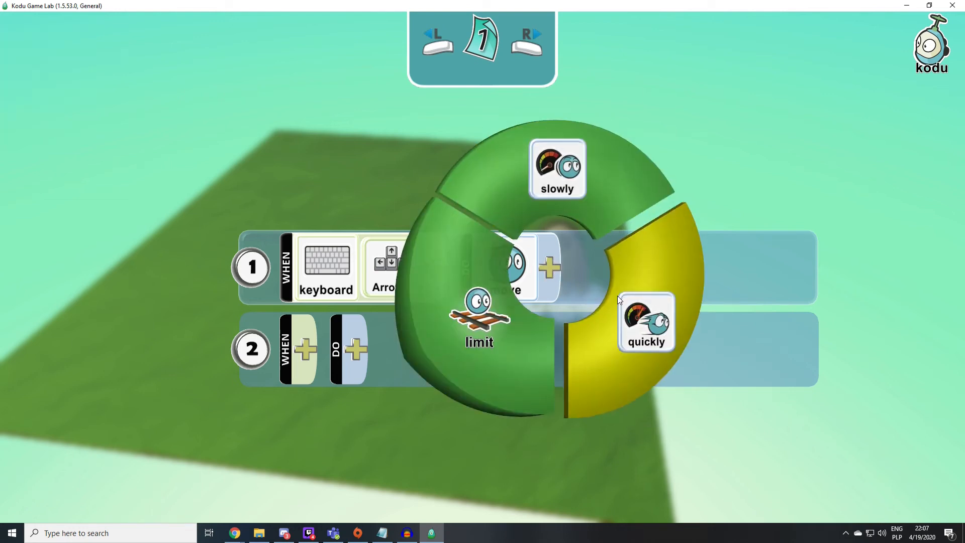
pyautogui.click(632, 297)
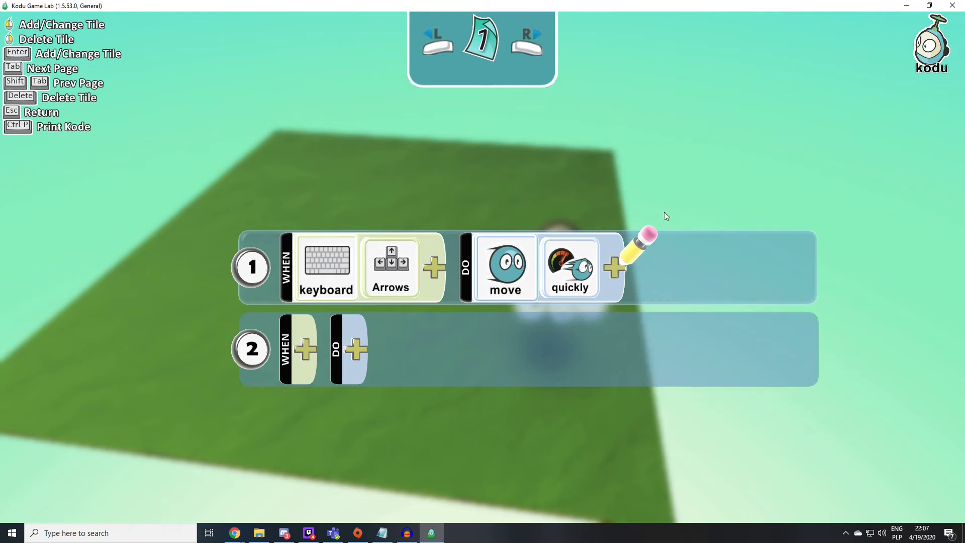
pyautogui.press('Escape')
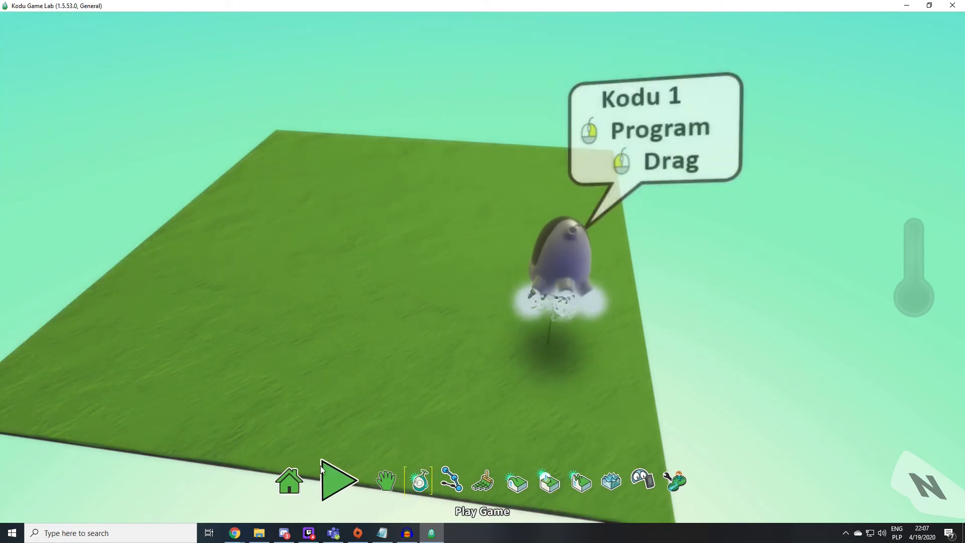
# - Play the game to test steering the Kodu around the terrain with the arrow controls, and return to editing
pyautogui.click(339, 485)
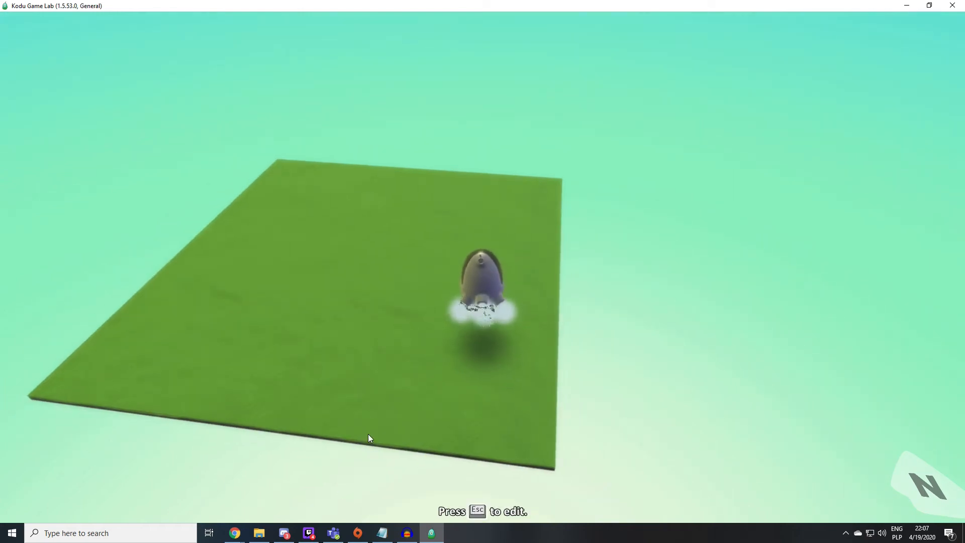
pyautogui.press('Left')
pyautogui.press('Up')
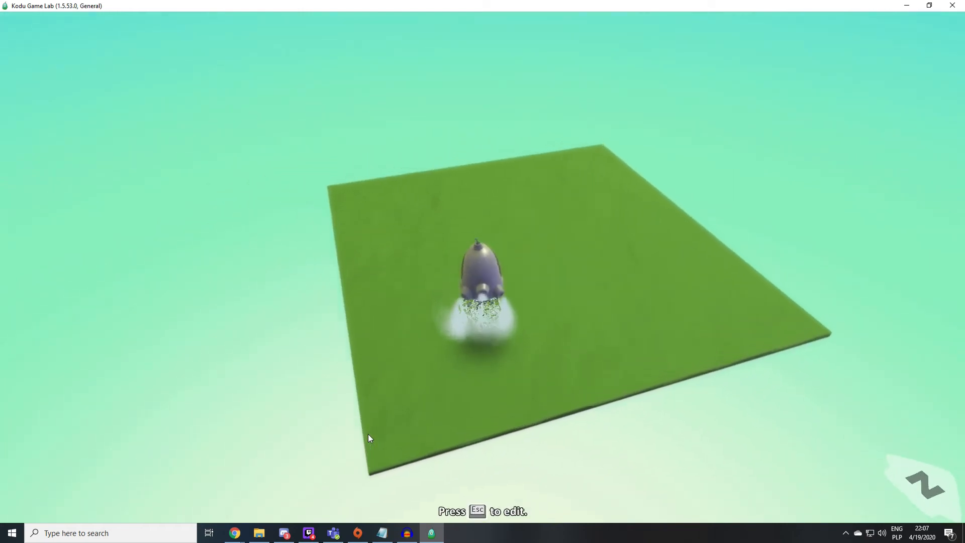
pyautogui.press('Left')
pyautogui.press('Right')
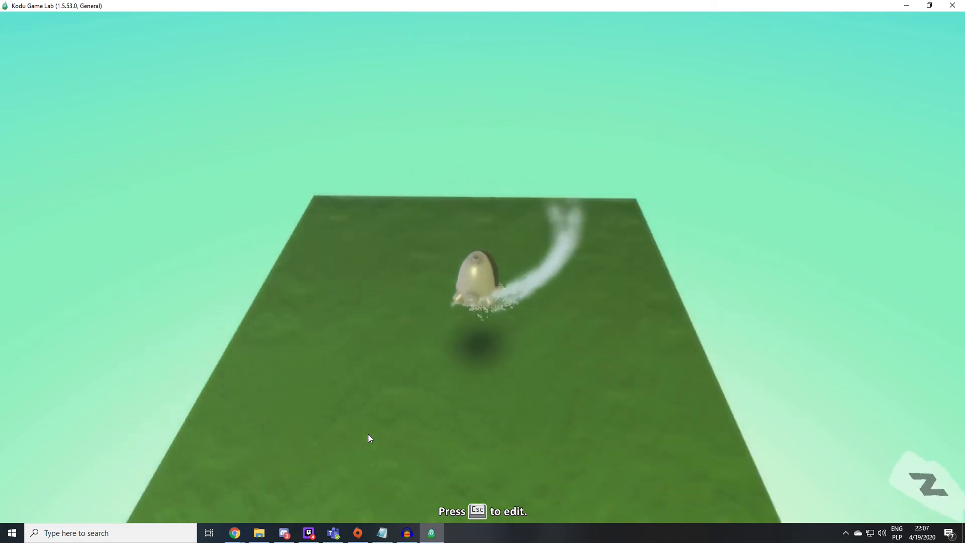
pyautogui.press('Right')
pyautogui.press('Left')
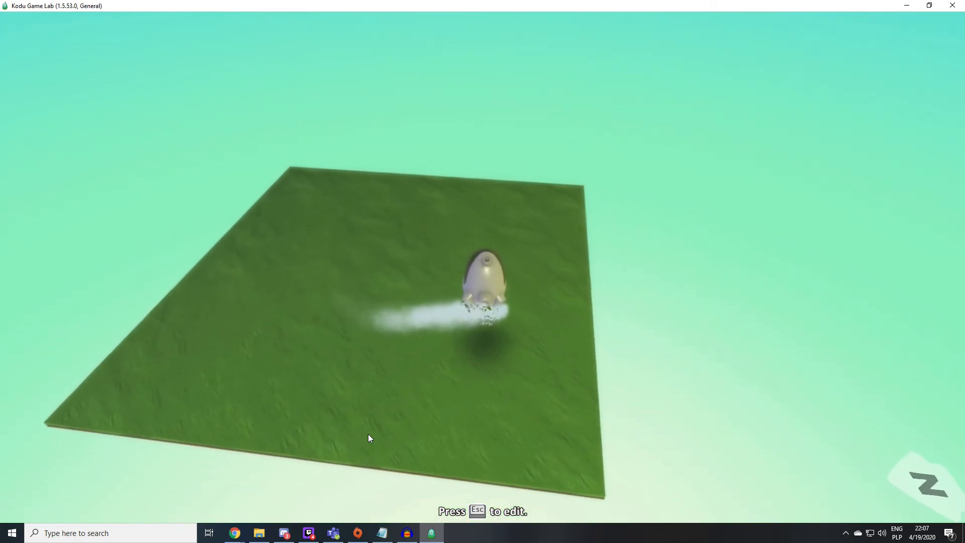
pyautogui.press('Escape')
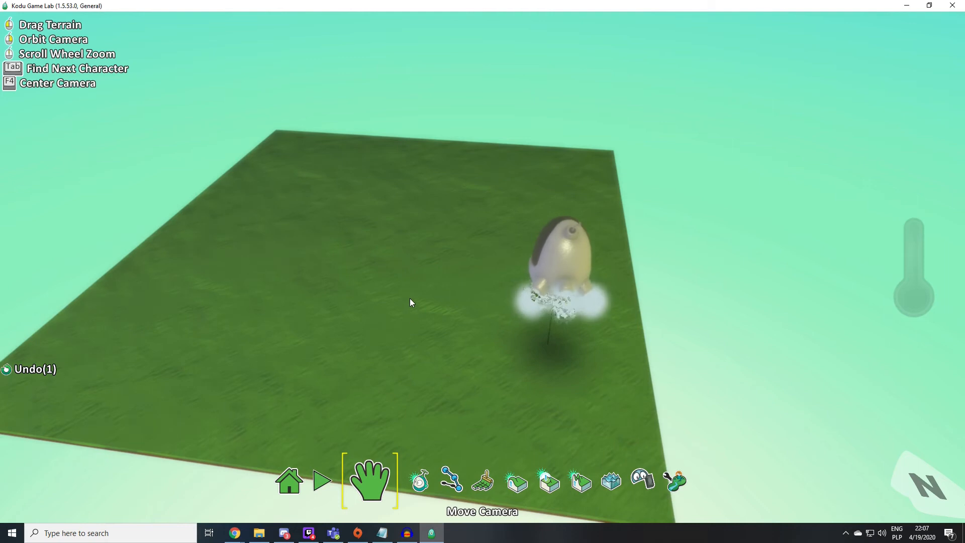
# - Extend the grass terrain outward around the Kodu with the Ground Brush, forming a larger irregular area
pyautogui.moveTo(509, 330); pyautogui.dragTo(682, 328, button='right')
pyautogui.scroll(-4, 682, 329)
pyautogui.moveTo(484, 324)
pyautogui.mouseDown(button='right')
pyautogui.moveTo(632, 275)
pyautogui.moveTo(617, 333)
pyautogui.mouseUp(button='right')
pyautogui.moveTo(454, 476)
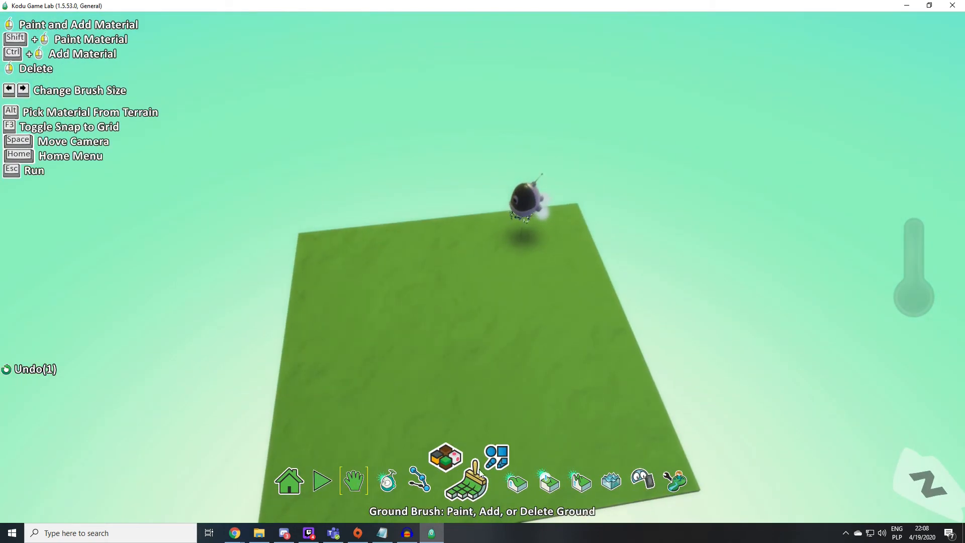
pyautogui.click(468, 491)
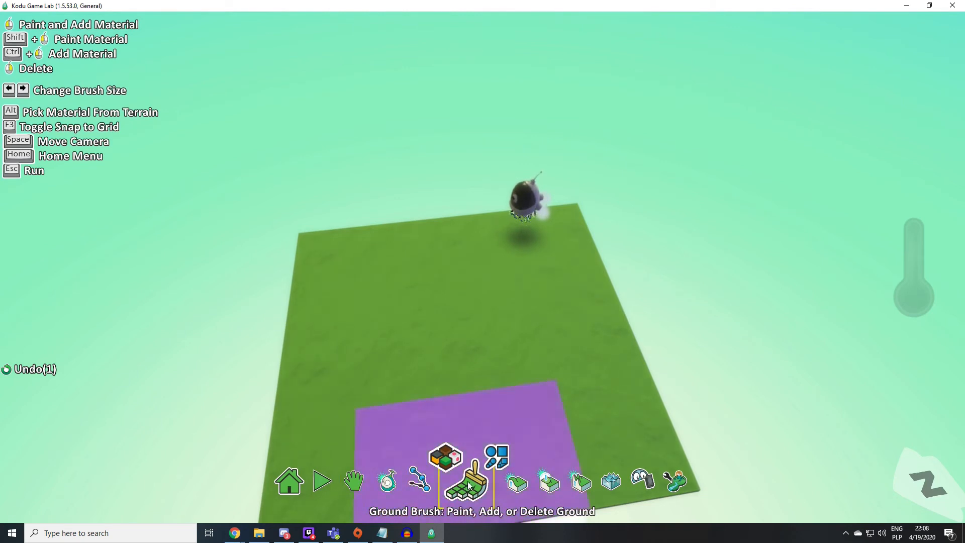
pyautogui.click(395, 211)
pyautogui.moveTo(481, 227)
pyautogui.mouseDown()
pyautogui.moveTo(252, 319)
pyautogui.moveTo(292, 433)
pyautogui.moveTo(130, 340)
pyautogui.moveTo(343, 290)
pyautogui.moveTo(612, 130)
pyautogui.moveTo(551, 176)
pyautogui.moveTo(518, 392)
pyautogui.moveTo(426, 138)
pyautogui.moveTo(473, 234)
pyautogui.moveTo(451, 295)
pyautogui.moveTo(479, 319)
pyautogui.moveTo(228, 237)
pyautogui.mouseUp()
pyautogui.scroll(-4, 473, 233)
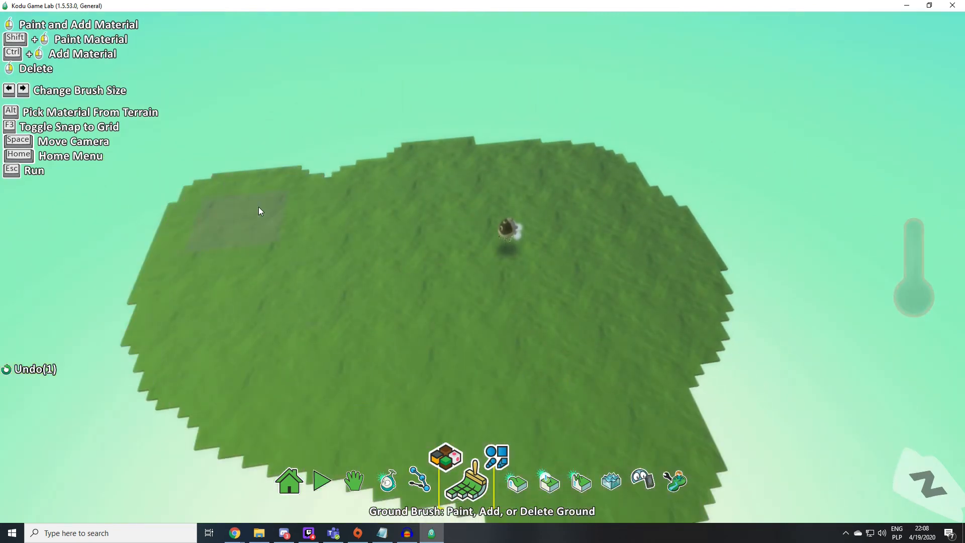
# - Choose a brush shape and paint ground material 3 over and beyond the left side of the grass terrain
pyautogui.click(495, 455)
pyautogui.click(480, 440)
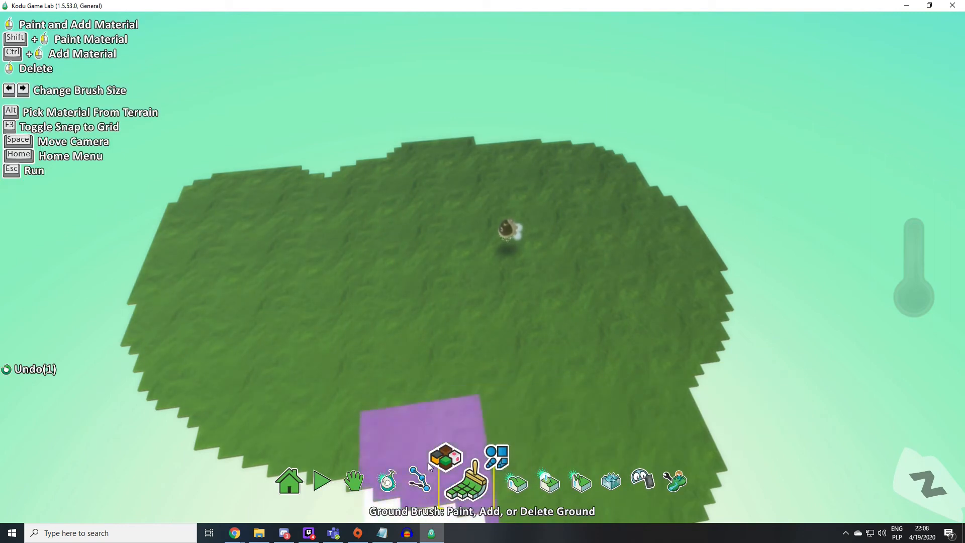
pyautogui.click(447, 457)
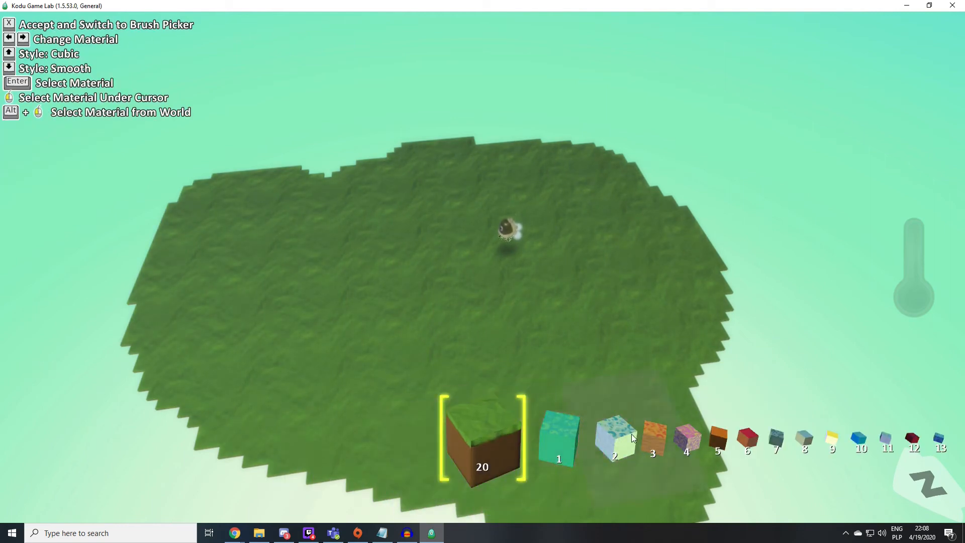
pyautogui.click(653, 435)
pyautogui.click(505, 417)
pyautogui.moveTo(402, 166)
pyautogui.mouseDown()
pyautogui.moveTo(292, 109)
pyautogui.moveTo(303, 138)
pyautogui.moveTo(89, 219)
pyautogui.moveTo(70, 333)
pyautogui.moveTo(156, 335)
pyautogui.moveTo(131, 442)
pyautogui.moveTo(272, 453)
pyautogui.mouseUp()
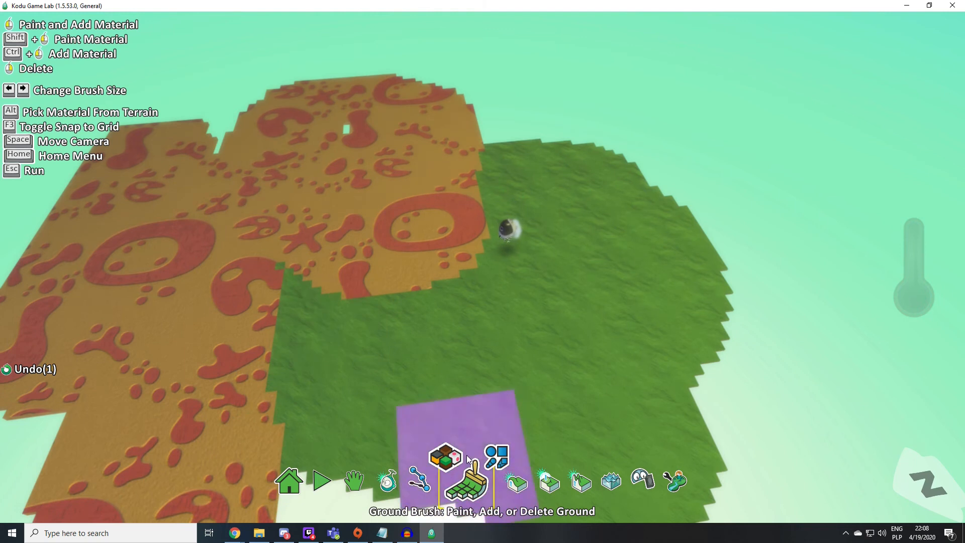
# - Raise hills with the Up/Down tool from the orange ground past the Kodu and along the grass area's right side
pyautogui.click(515, 486)
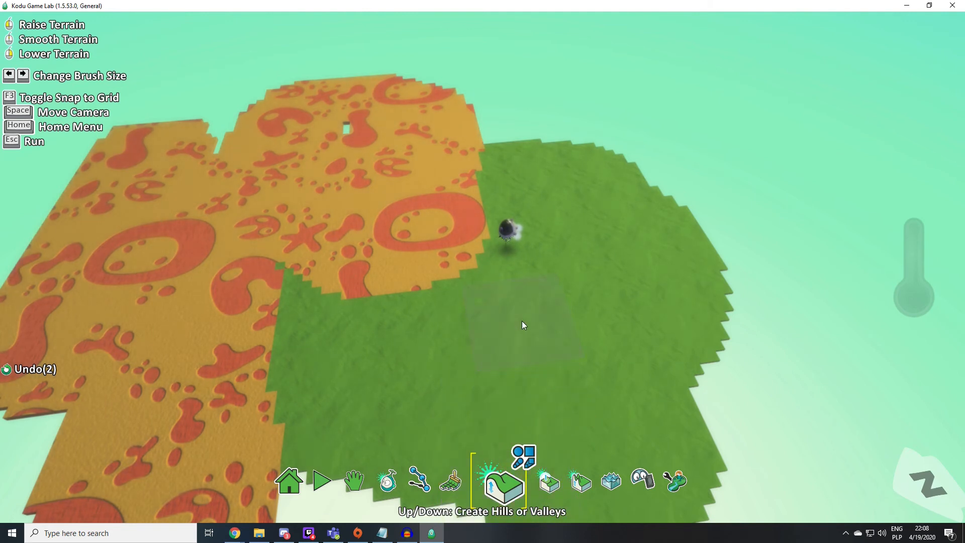
pyautogui.moveTo(487, 167)
pyautogui.mouseDown()
pyautogui.moveTo(460, 159)
pyautogui.moveTo(337, 179)
pyautogui.moveTo(378, 166)
pyautogui.moveTo(559, 180)
pyautogui.moveTo(602, 204)
pyautogui.mouseUp()
pyautogui.moveTo(601, 204)
pyautogui.mouseDown(button='right')
pyautogui.moveTo(539, 185)
pyautogui.moveTo(608, 246)
pyautogui.mouseUp(button='right')
pyautogui.moveTo(653, 302)
pyautogui.mouseDown()
pyautogui.moveTo(644, 337)
pyautogui.moveTo(641, 291)
pyautogui.moveTo(576, 173)
pyautogui.moveTo(638, 358)
pyautogui.moveTo(563, 400)
pyautogui.moveTo(555, 385)
pyautogui.moveTo(604, 426)
pyautogui.mouseUp()
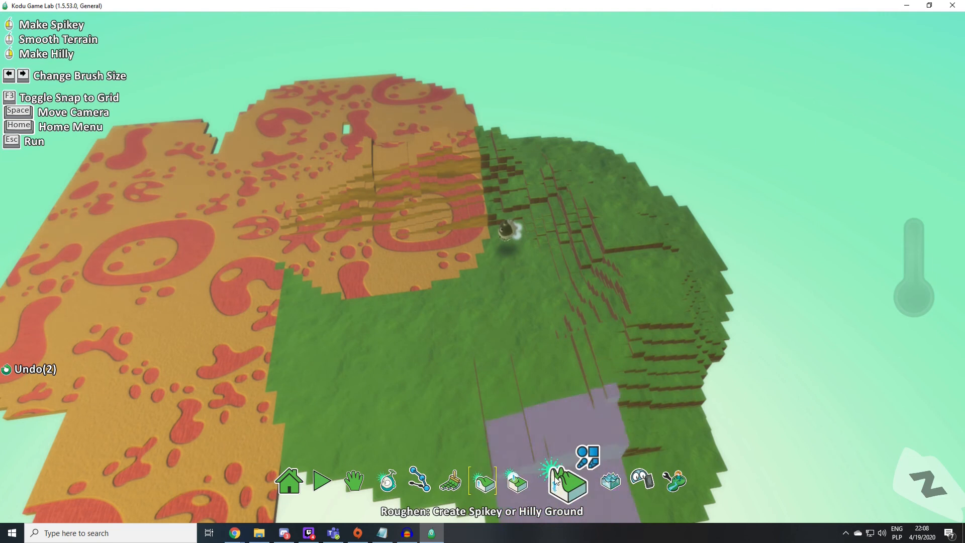
# - Smooth the raised ground with the Flatten tool from the grass hills on the right to the orange slope beyond the Kodu
pyautogui.click(530, 484)
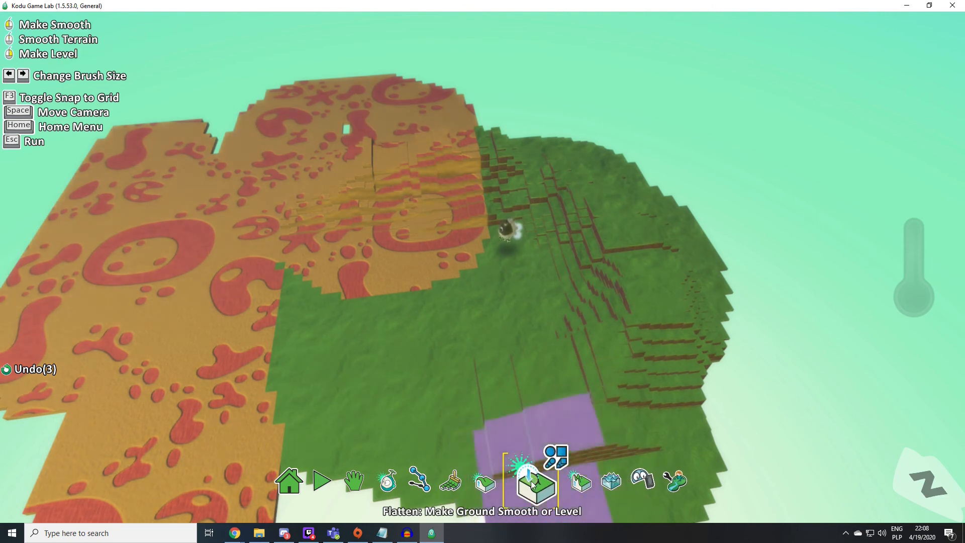
pyautogui.moveTo(585, 286)
pyautogui.mouseDown()
pyautogui.moveTo(593, 255)
pyautogui.moveTo(578, 186)
pyautogui.moveTo(462, 159)
pyautogui.mouseUp()
pyautogui.scroll(5, 502, 197)
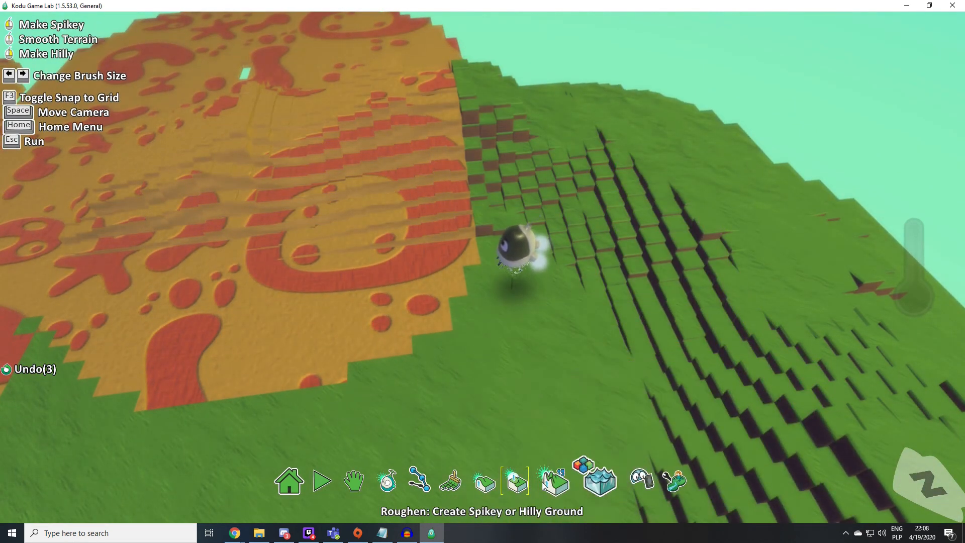
# - Create spiky ground with the Roughen tool over the orange hill, along the grass area's right side and across its near edge
pyautogui.click(563, 493)
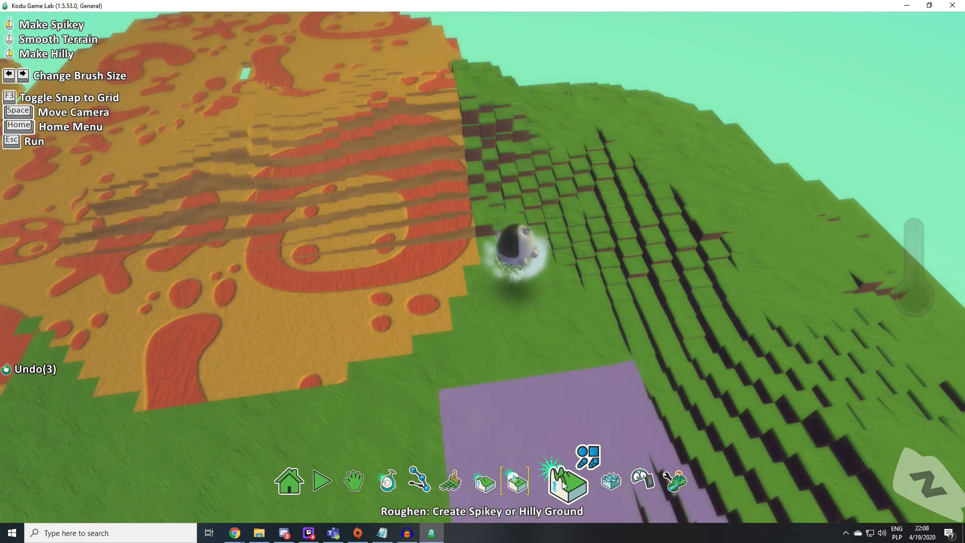
pyautogui.moveTo(360, 159)
pyautogui.mouseDown()
pyautogui.moveTo(375, 130)
pyautogui.moveTo(240, 146)
pyautogui.moveTo(496, 134)
pyautogui.moveTo(632, 145)
pyautogui.mouseUp()
pyautogui.moveTo(753, 284); pyautogui.dragTo(779, 357)
pyautogui.scroll(-4, 778, 351)
pyautogui.moveTo(674, 388); pyautogui.dragTo(608, 433)
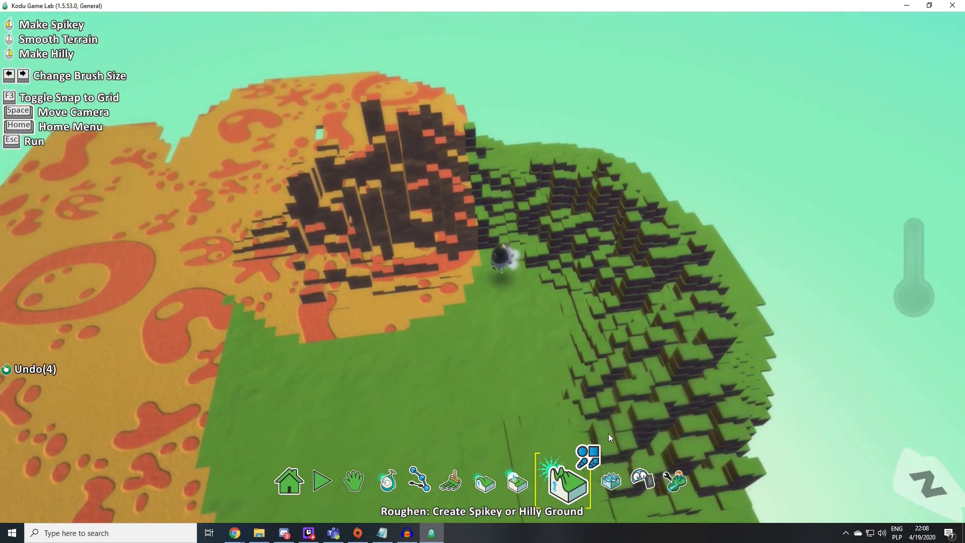
pyautogui.scroll(-3, 578, 420)
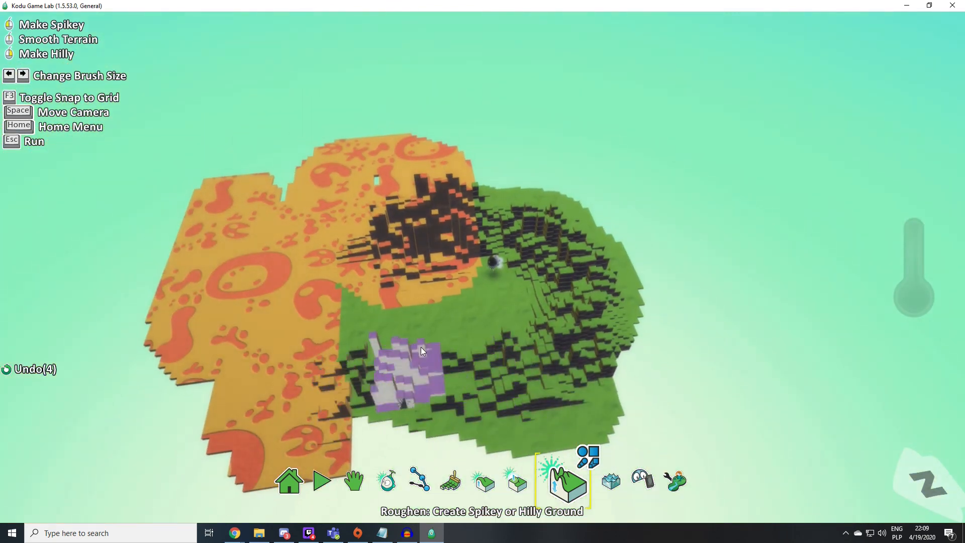
# - Add water to the world with the Water Tool, starting on the grass near the Kodu
pyautogui.scroll(5, 490, 320)
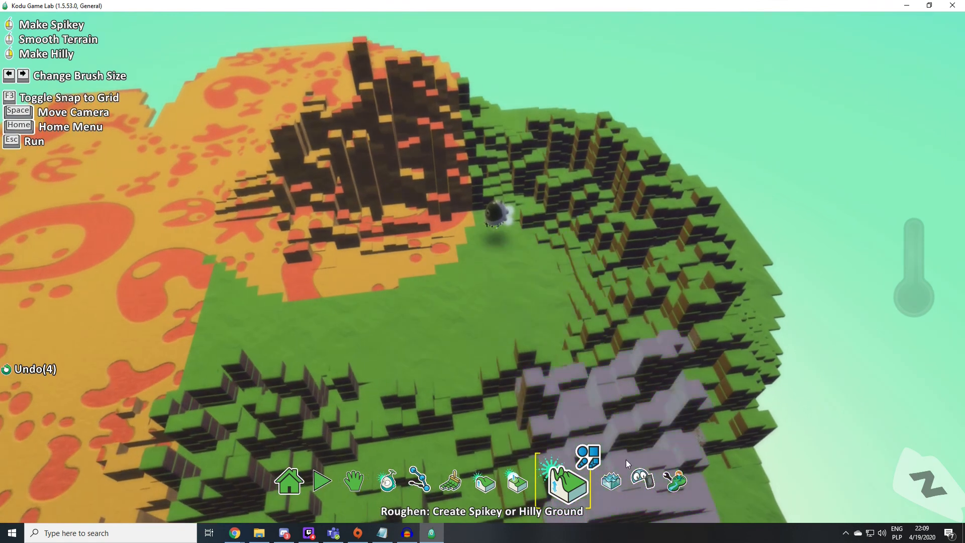
pyautogui.click(611, 480)
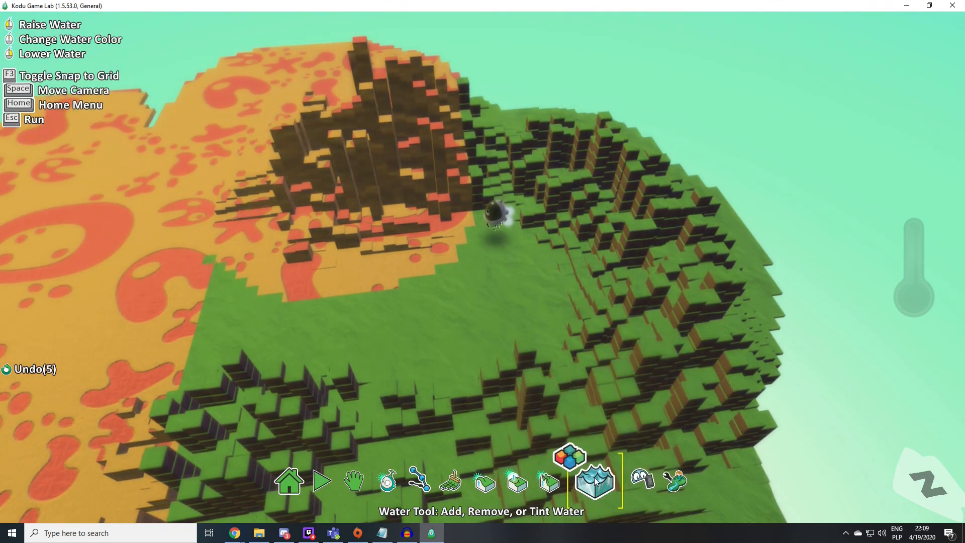
pyautogui.click(509, 278)
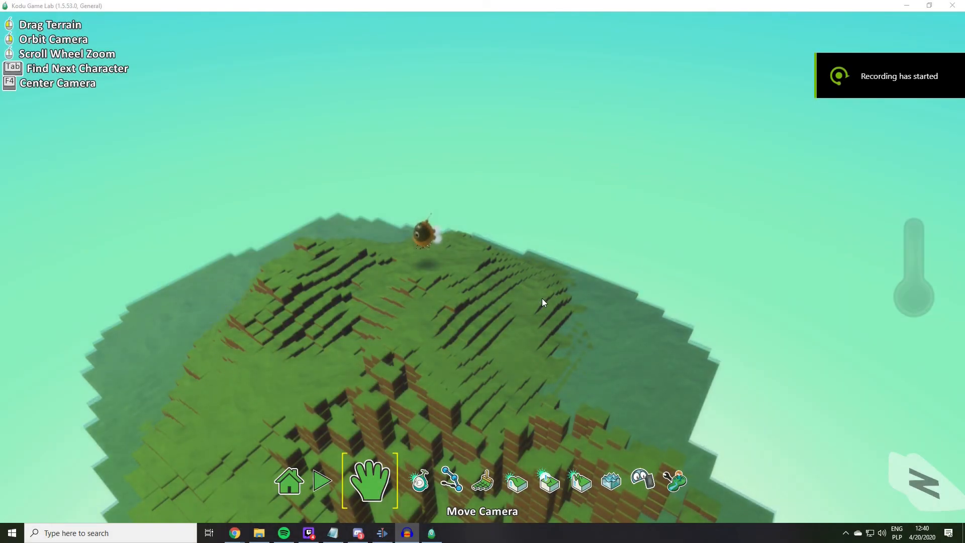
# - Start saving the current world from the Home Menu, opening its name and description form
pyautogui.click(295, 483)
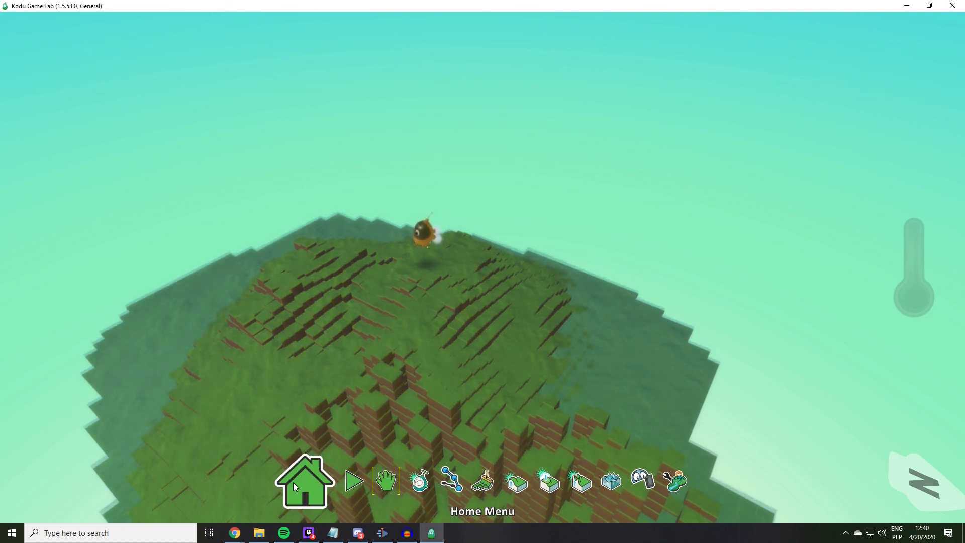
pyautogui.click(480, 256)
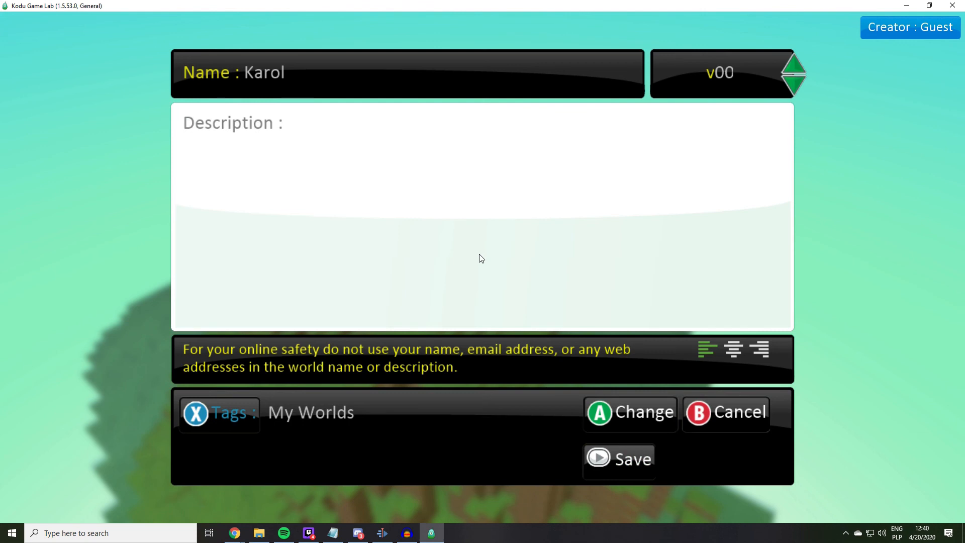